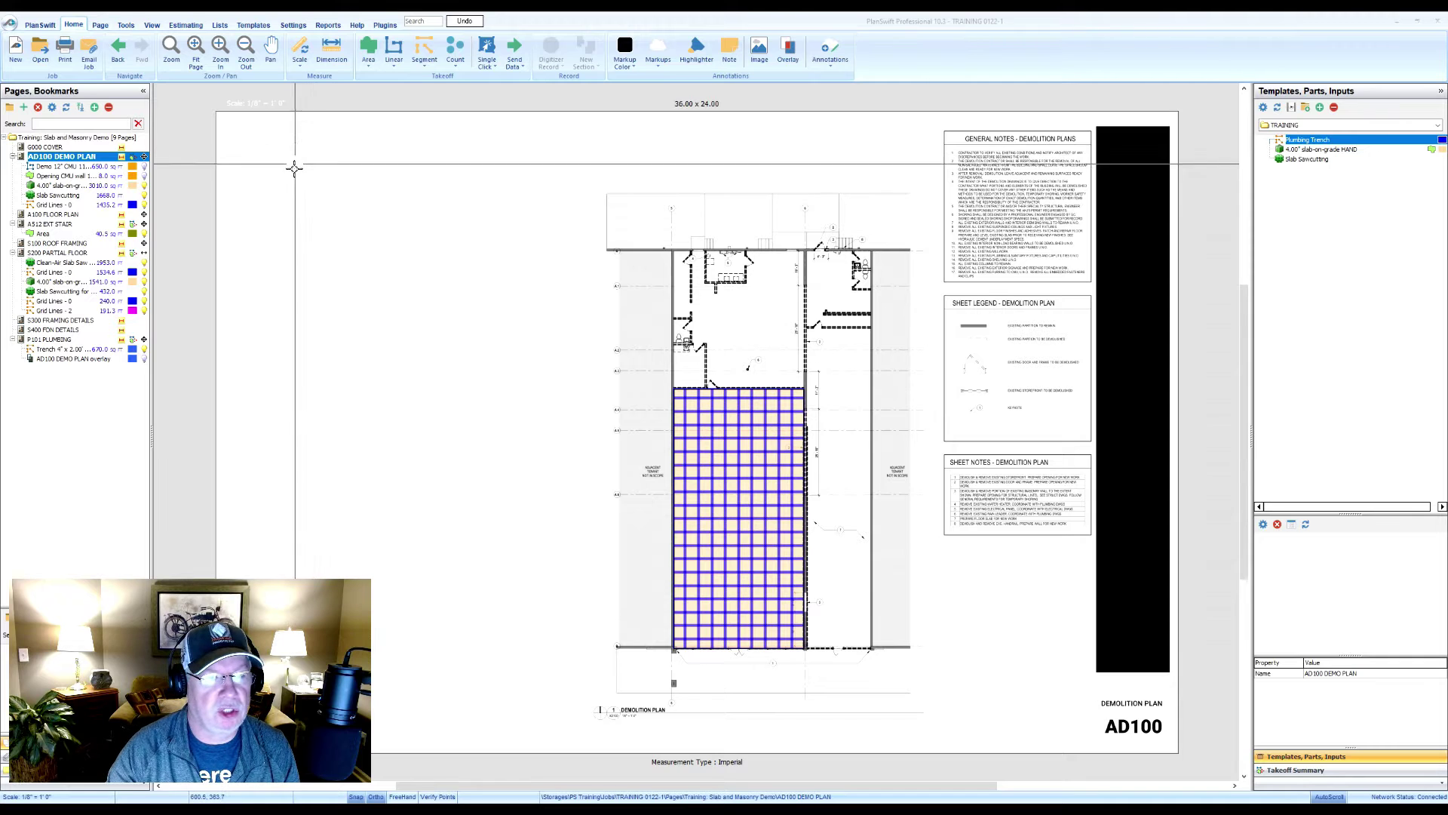
# - Zoom in and back out on the AD100 DEMO PLAN sheet
pyautogui.scroll(2, 295, 172)
pyautogui.scroll(-2, 295, 174)
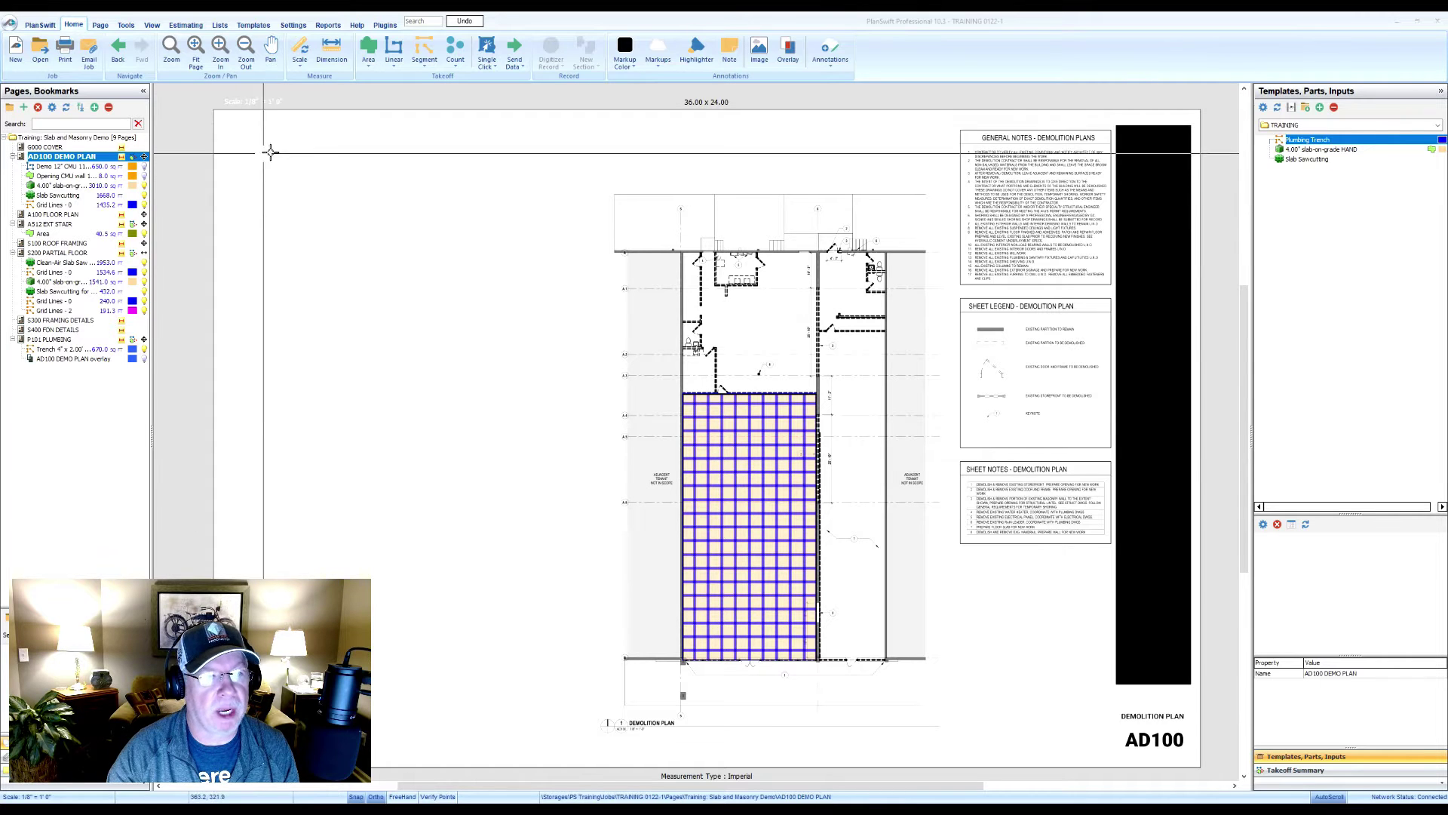
# - Add a new sheet tab and load A100 FLOOR PLAN into it
pyautogui.rightClick(302, 98)
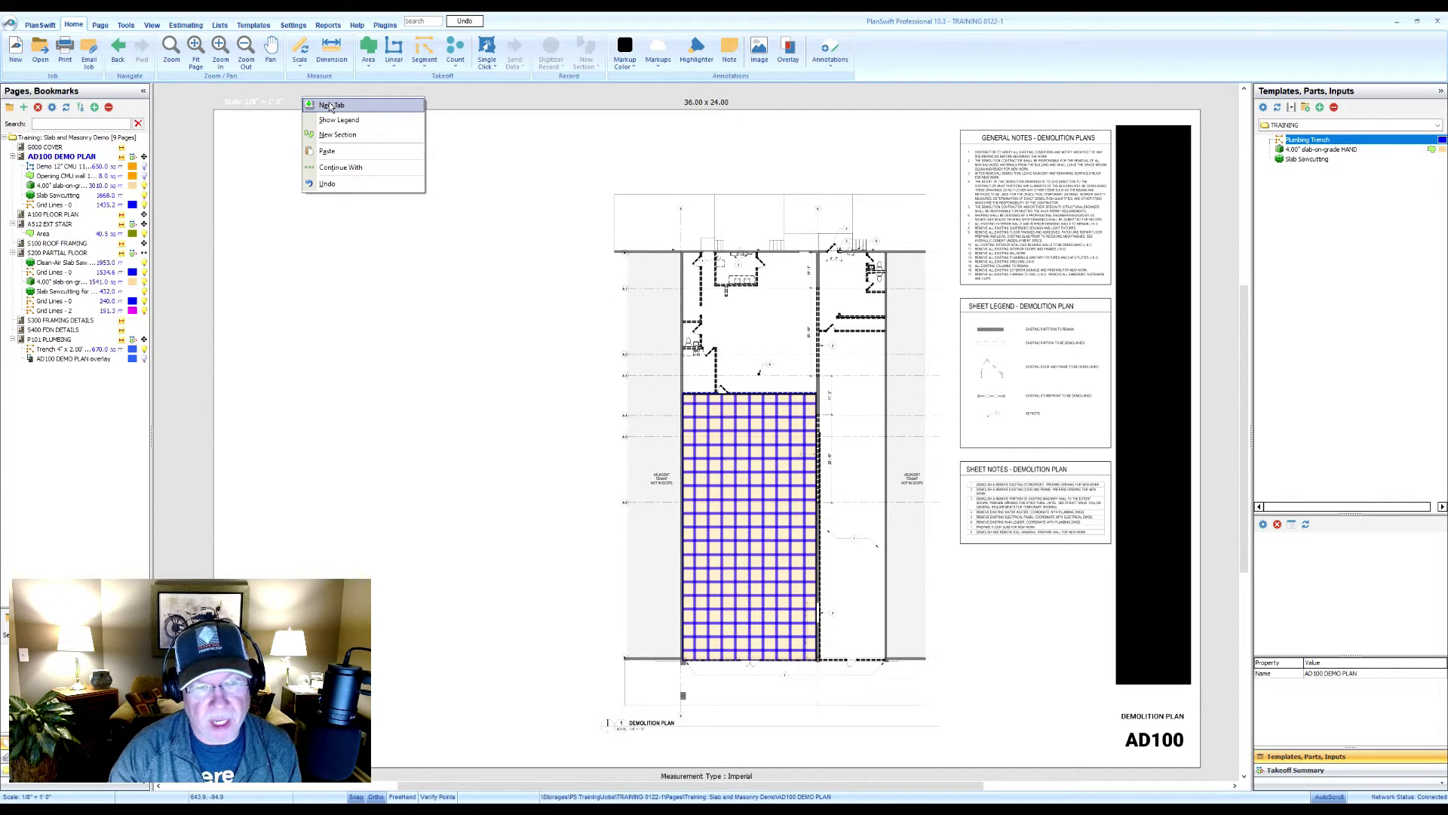
pyautogui.click(327, 106)
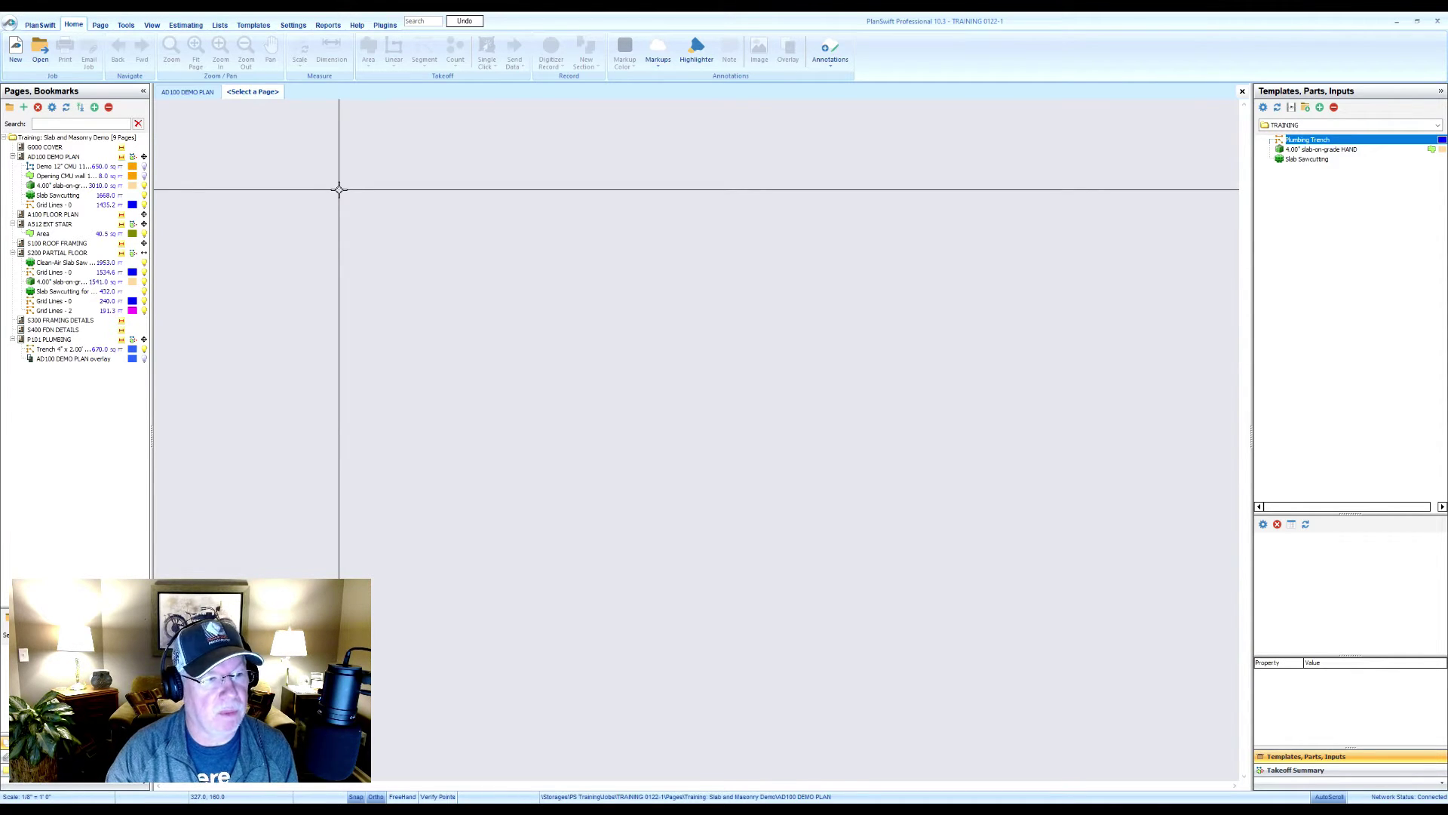
pyautogui.click(61, 214)
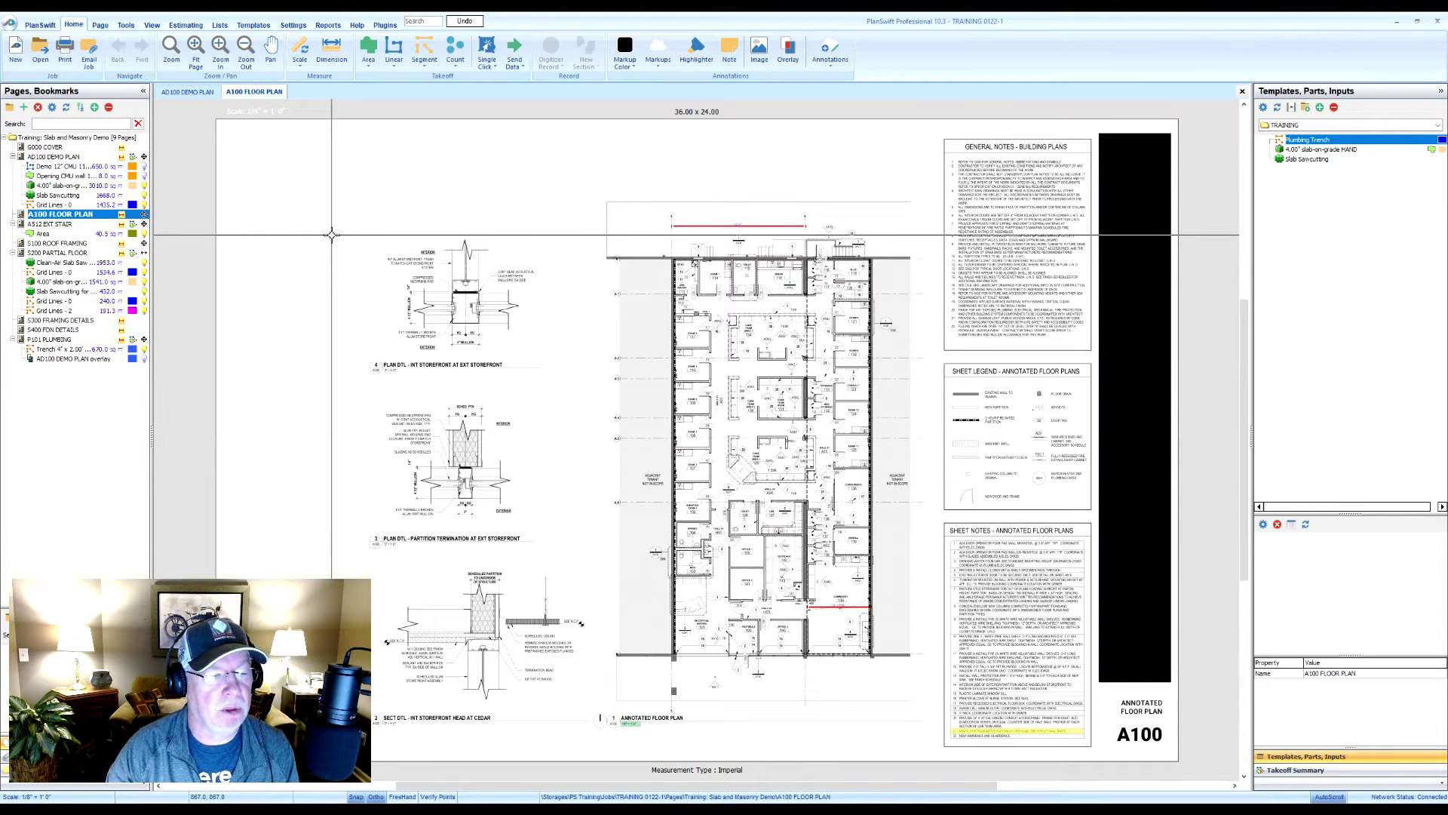
# - Switch back and forth between the AD100 DEMO PLAN and A100 FLOOR PLAN tabs, ending on A100
pyautogui.click(187, 92)
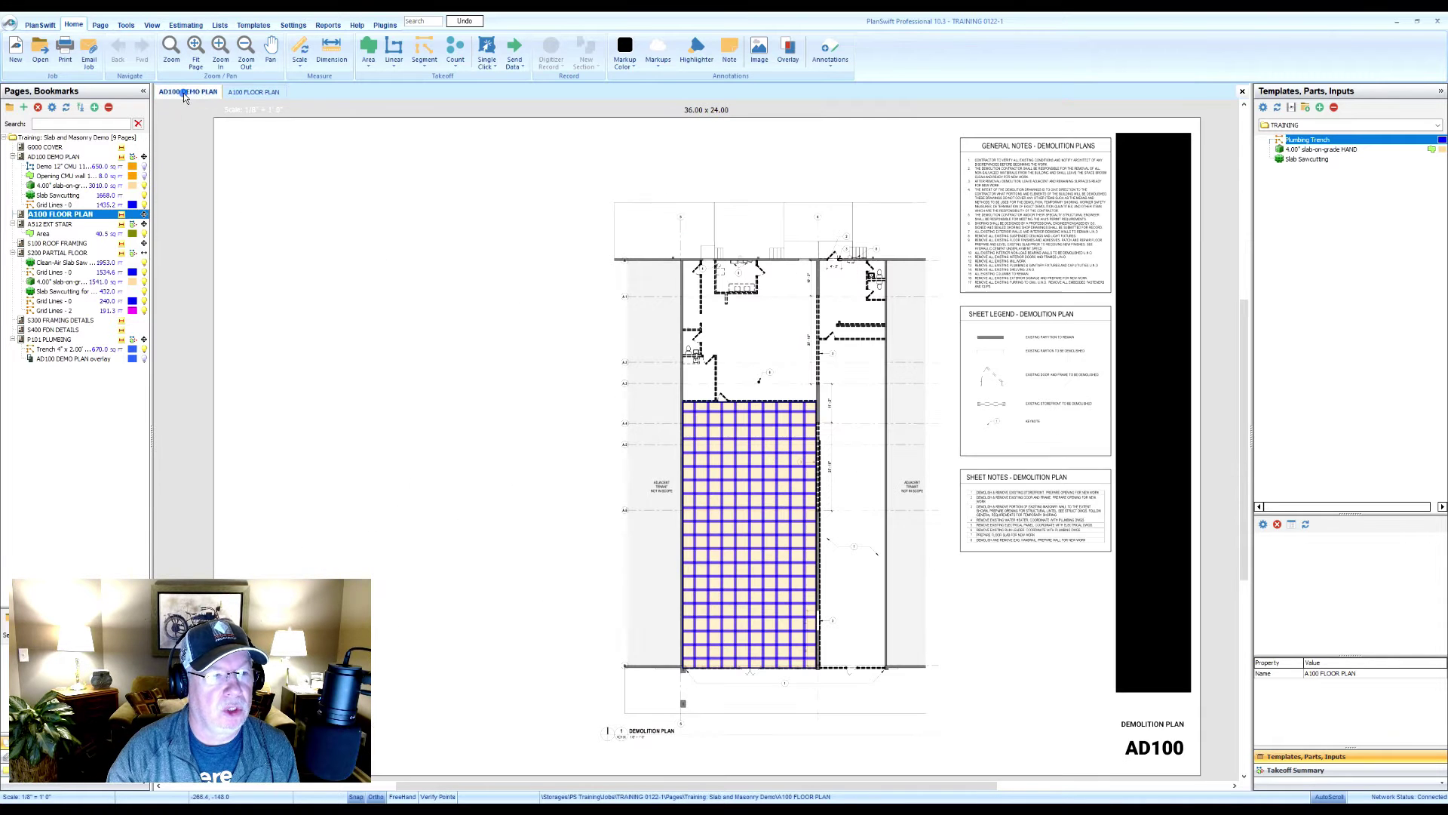
pyautogui.click(254, 93)
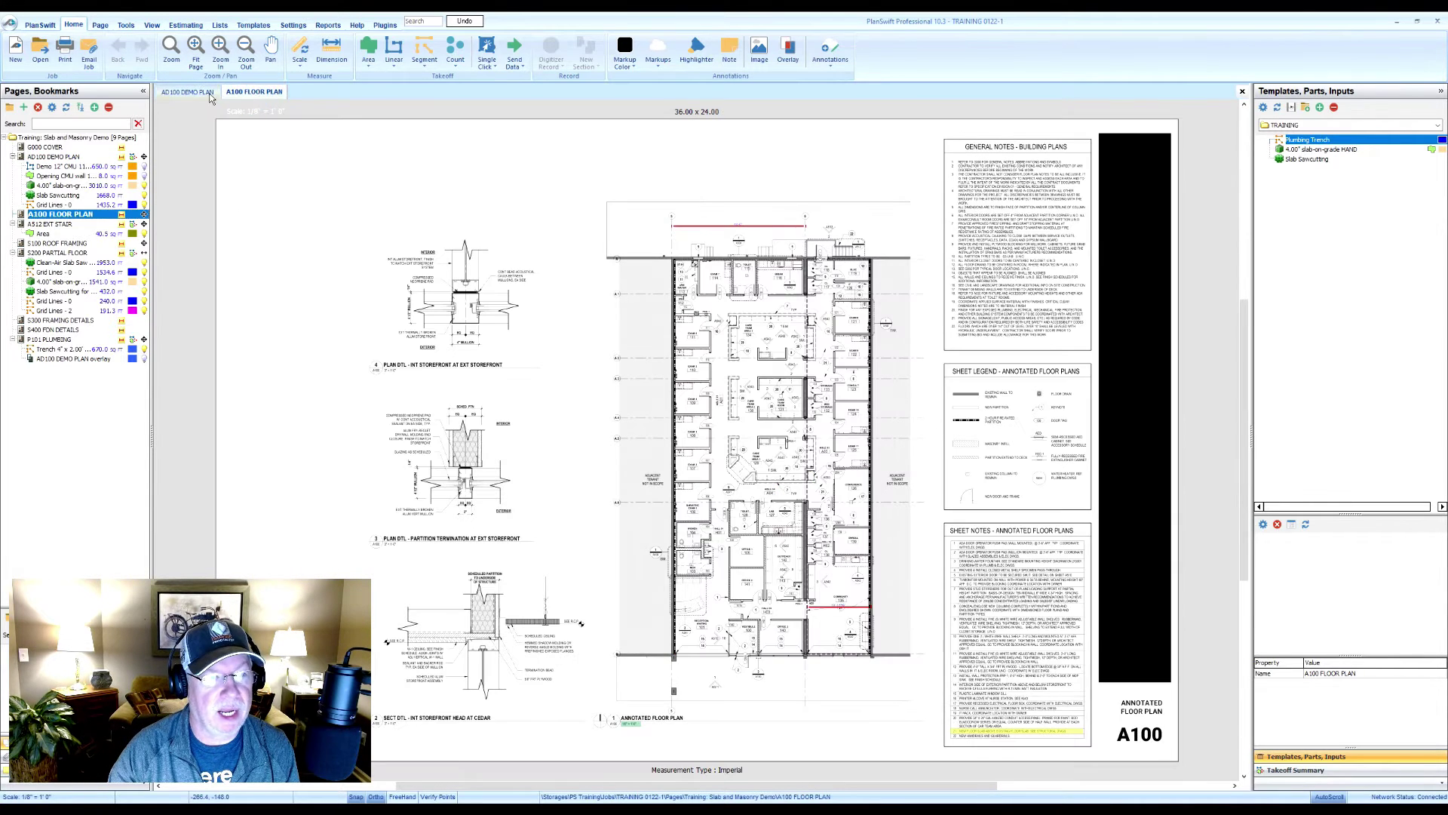
pyautogui.click(197, 93)
pyautogui.click(252, 93)
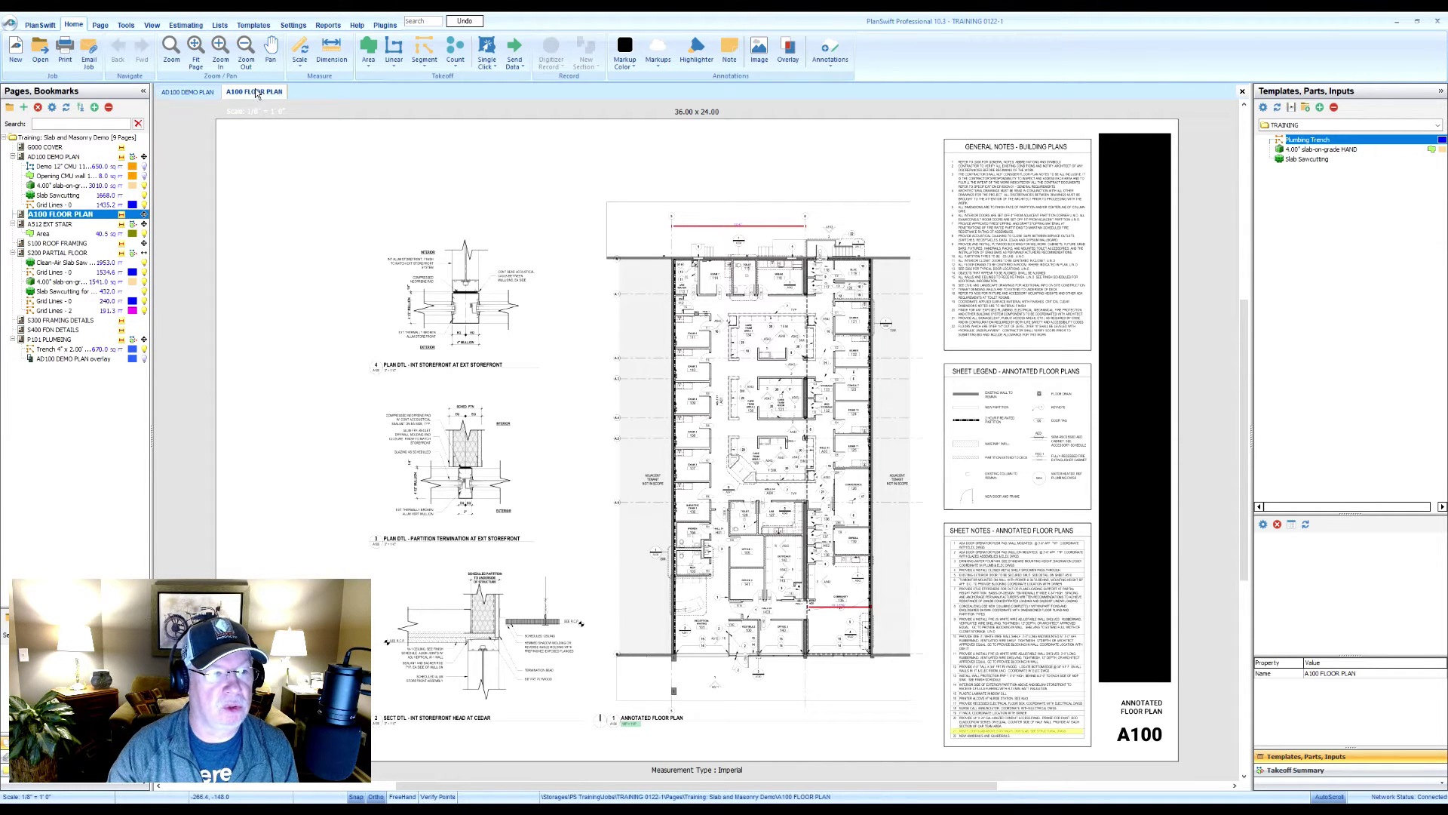
# - Open S200 PARTIAL FLOOR in a new tab, replacing an initially loaded S100 ROOF FRAMING
pyautogui.rightClick(255, 93)
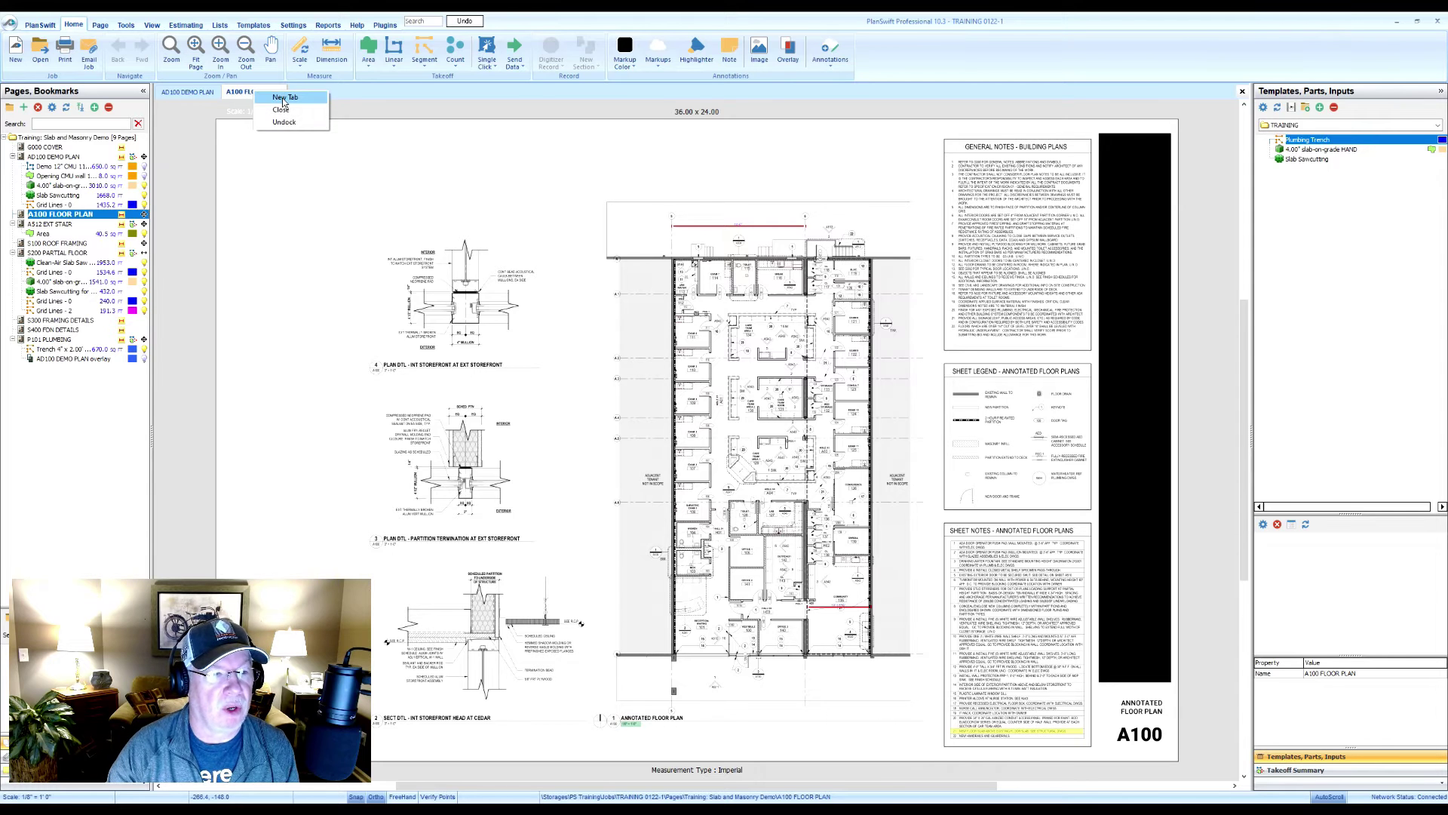
pyautogui.click(284, 98)
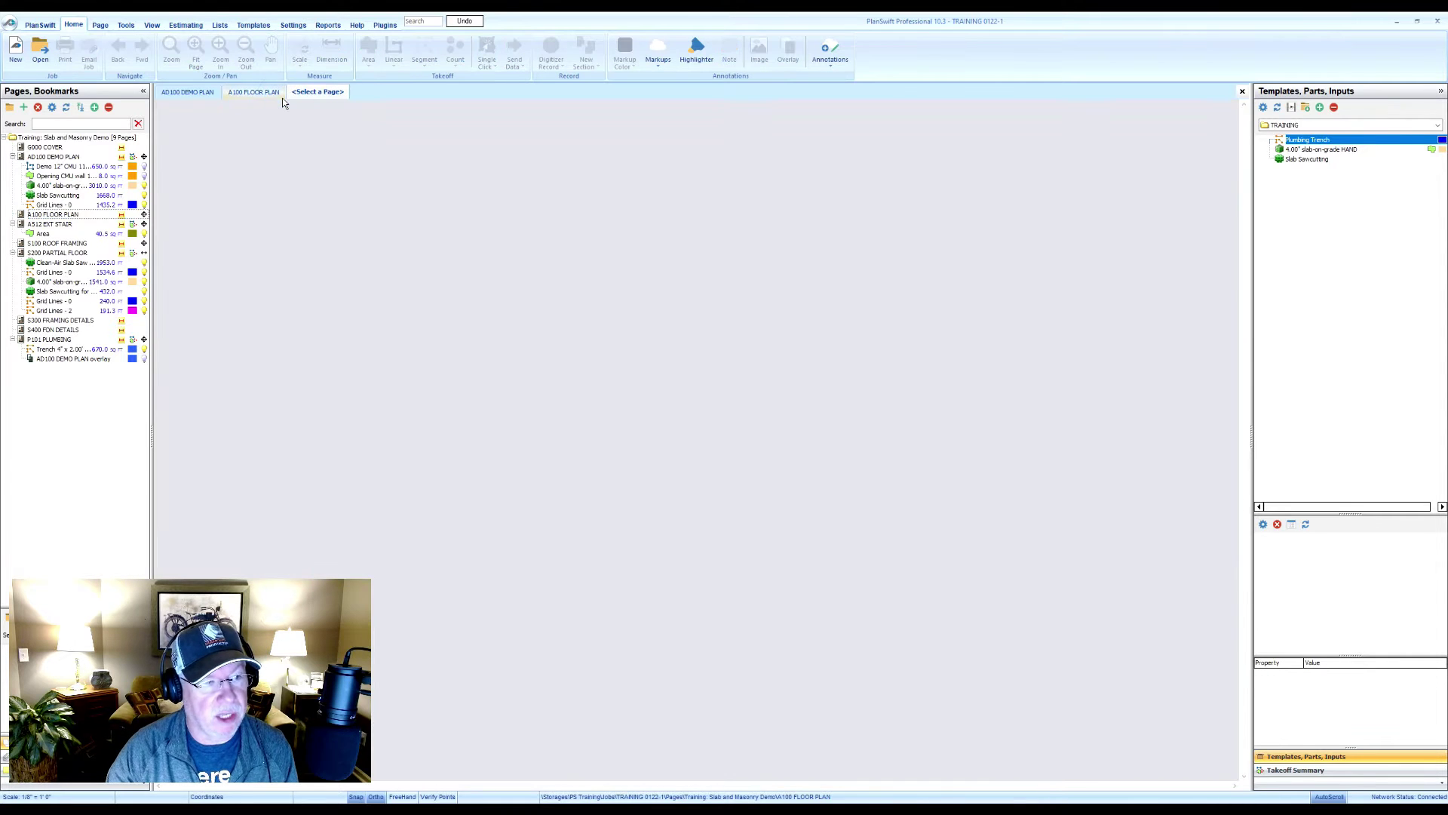
pyautogui.click(59, 243)
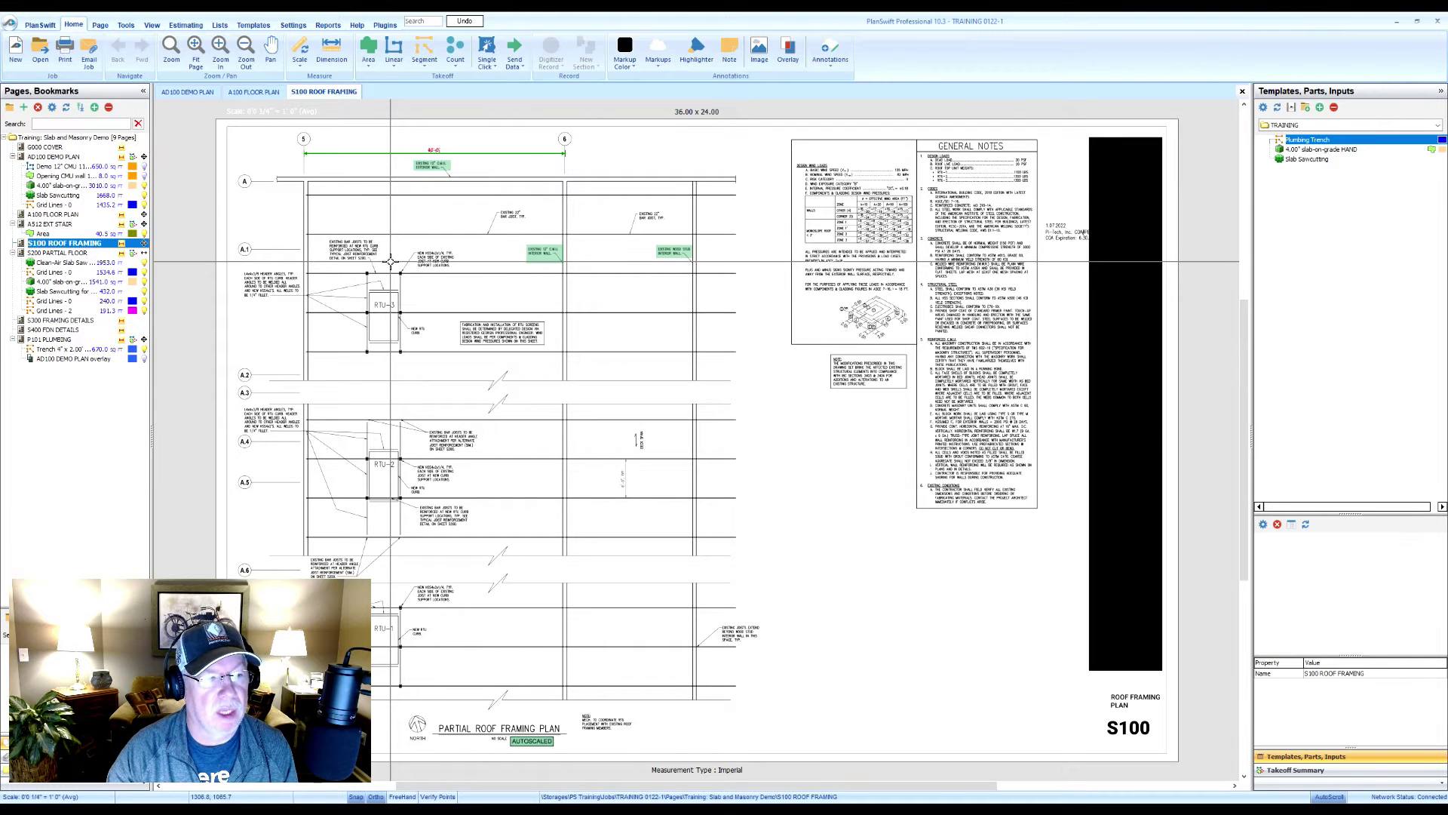
pyautogui.click(68, 253)
# - Open S300 FRAMING DETAILS and P101 PLUMBING in two more new tabs
pyautogui.rightClick(330, 92)
pyautogui.click(367, 98)
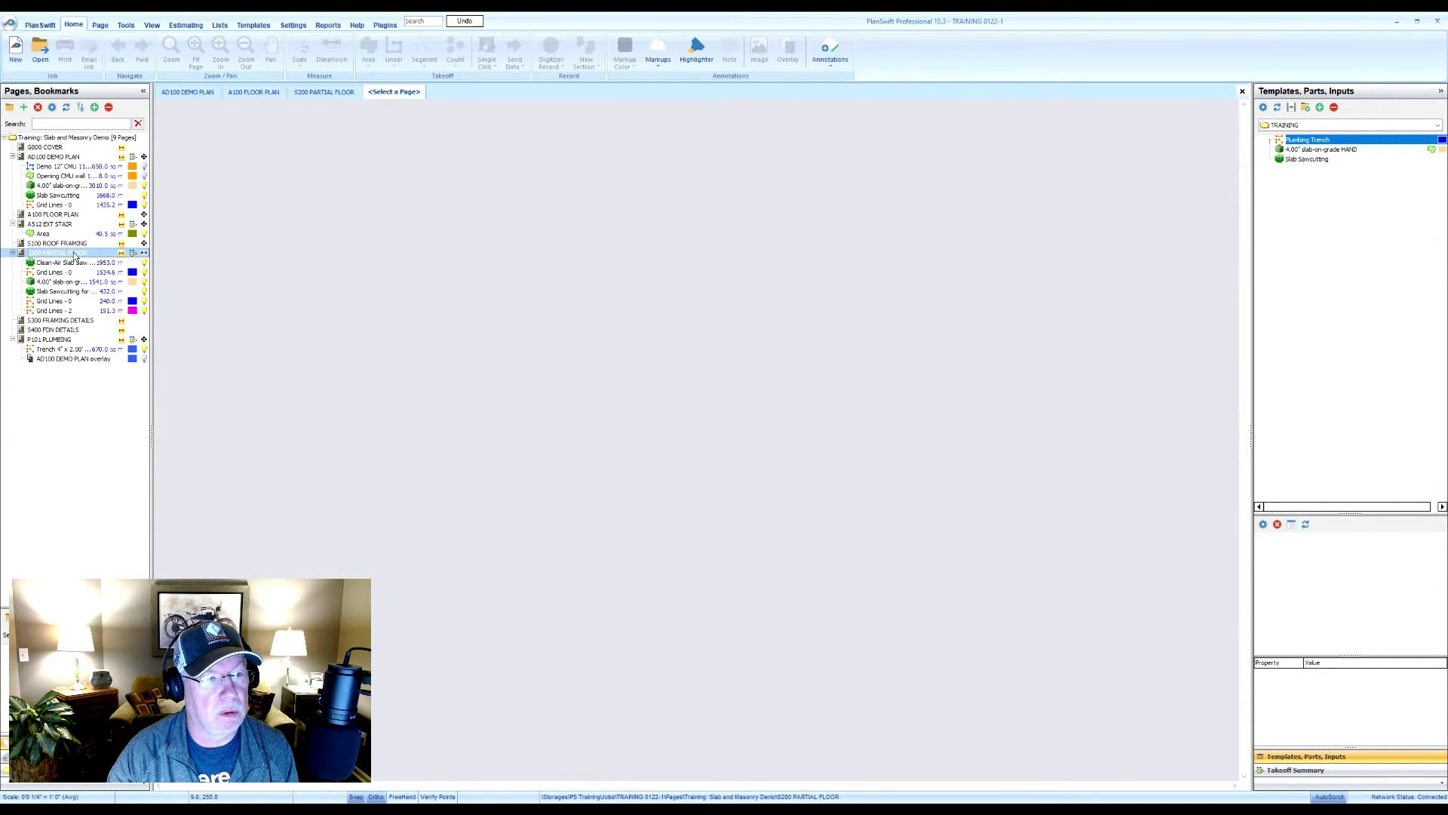
pyautogui.click(55, 320)
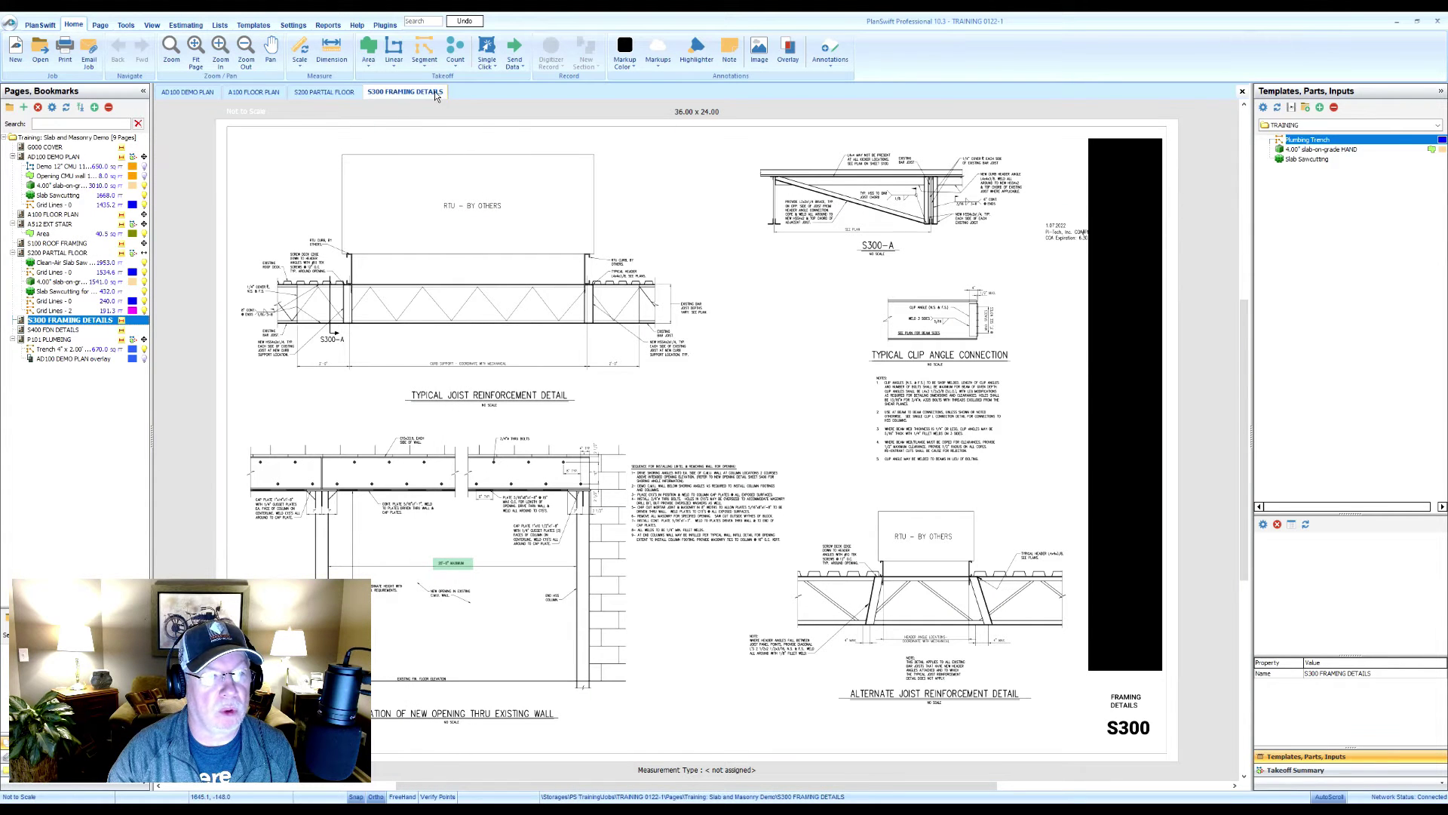
pyautogui.rightClick(436, 95)
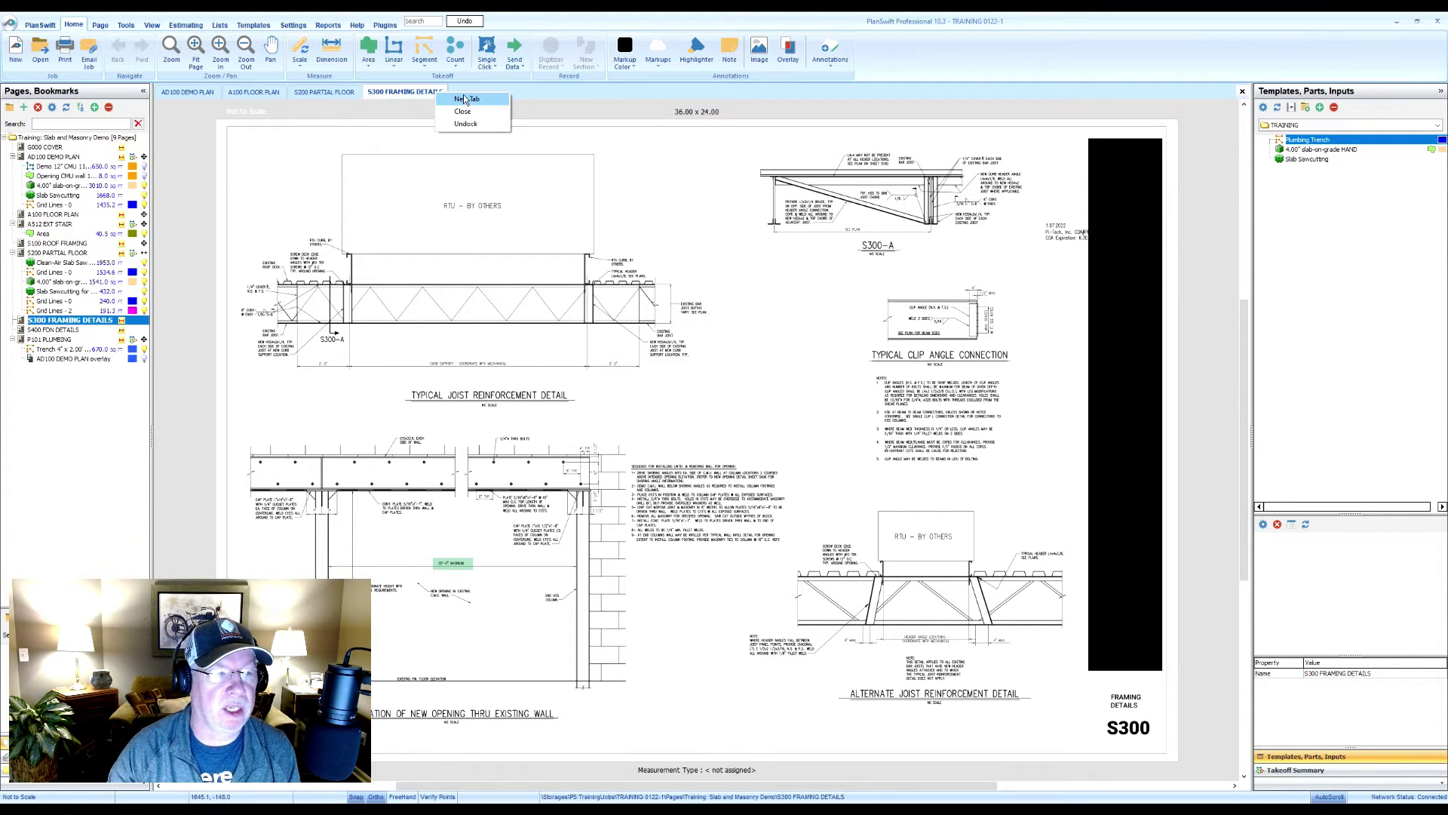
pyautogui.click(464, 99)
pyautogui.click(64, 339)
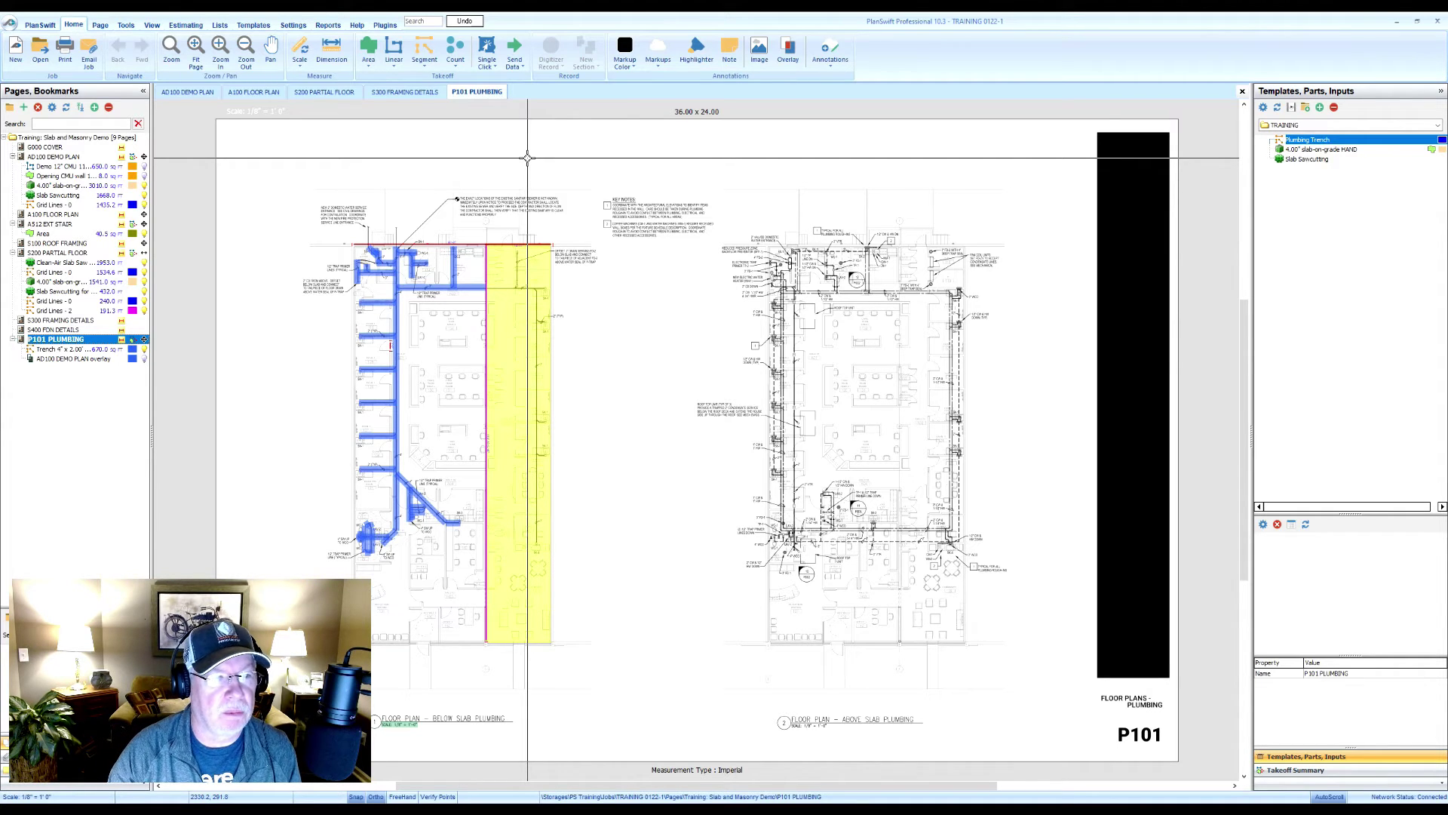
# - Switch to the A100 FLOOR PLAN tab, then to S200 PARTIAL FLOOR
pyautogui.click(244, 93)
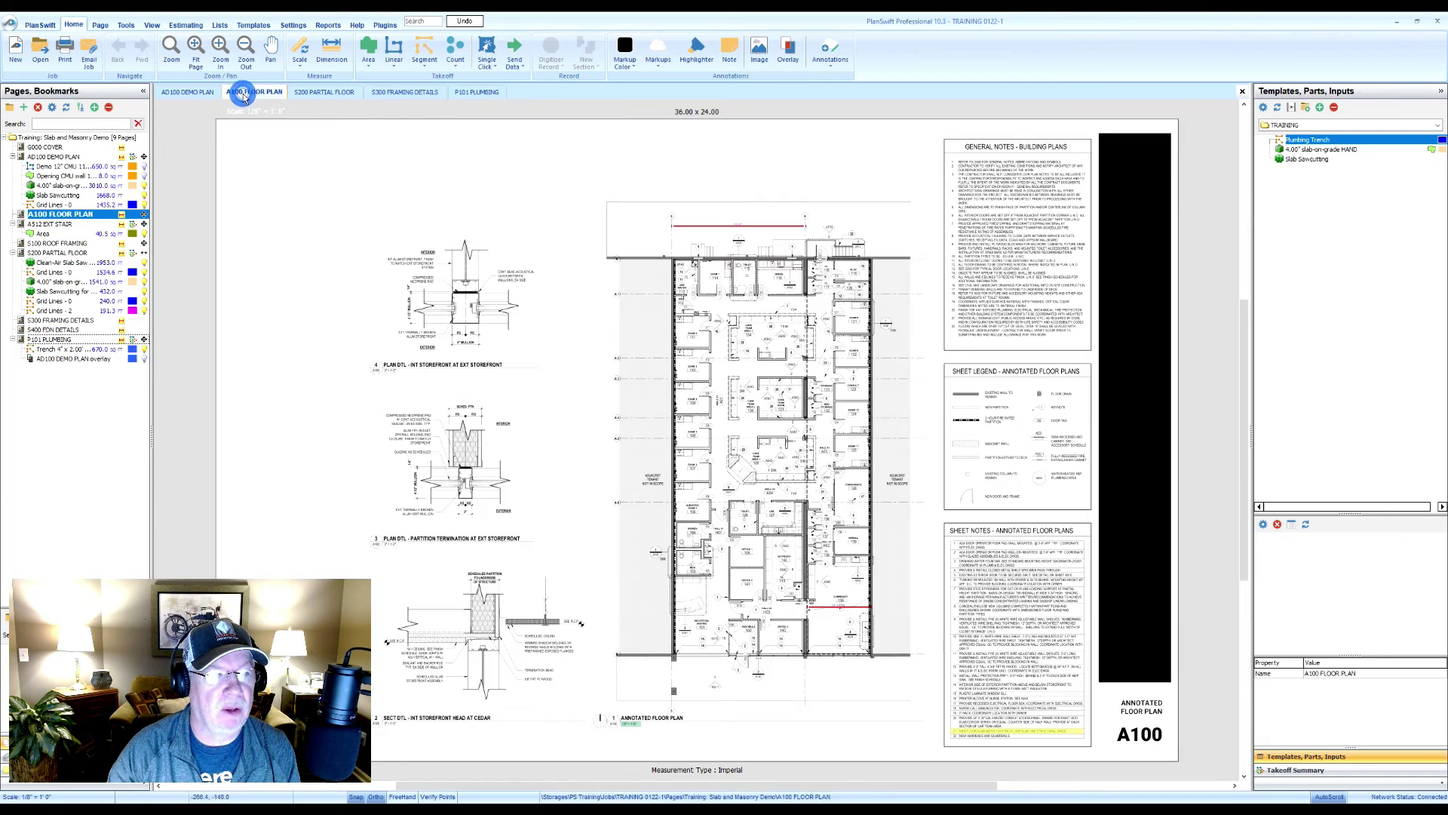
pyautogui.click(335, 92)
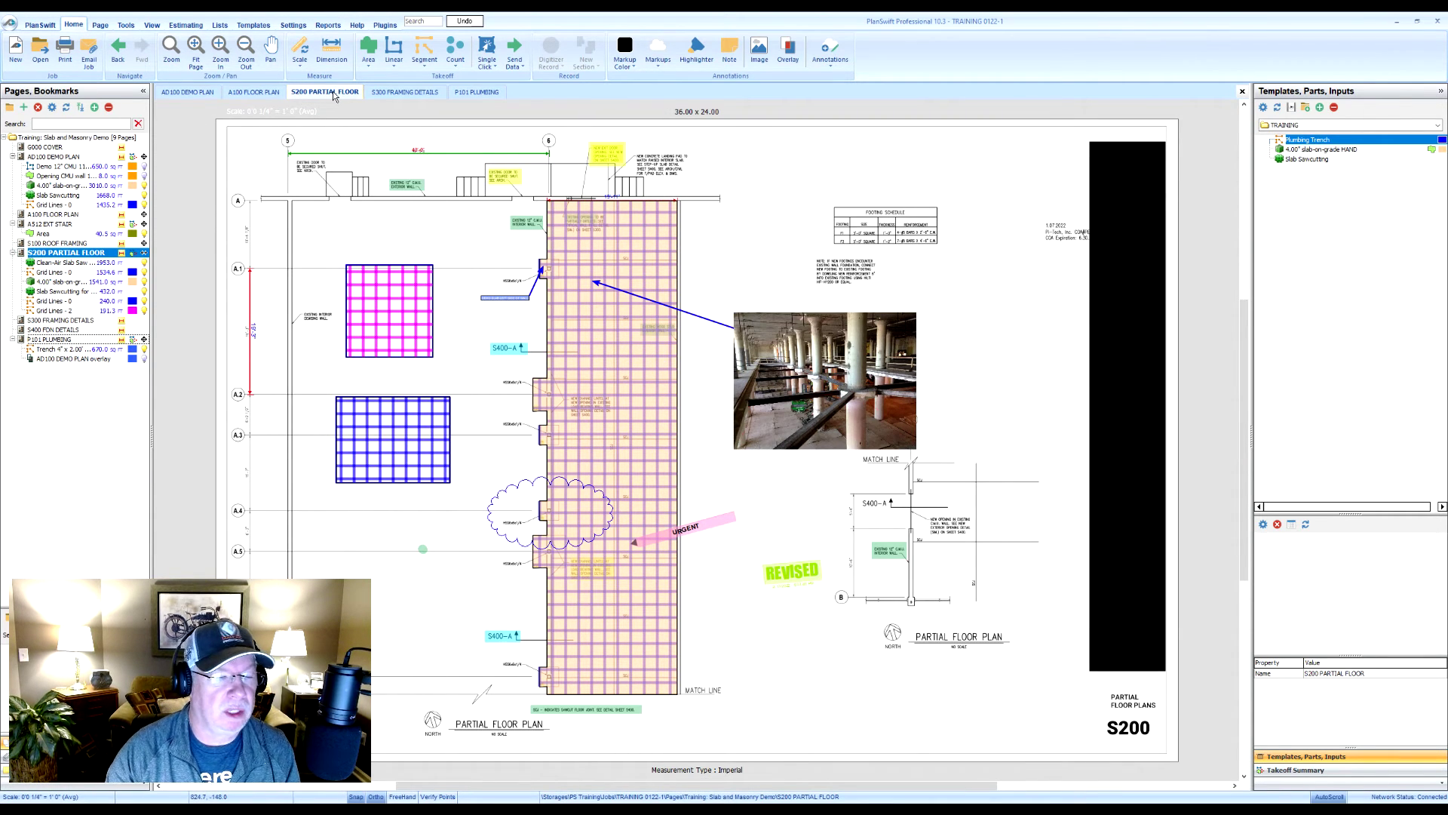
# - Undock S200 PARTIAL FLOOR into a floating window positioned over the A100 FLOOR PLAN view
pyautogui.rightClick(318, 95)
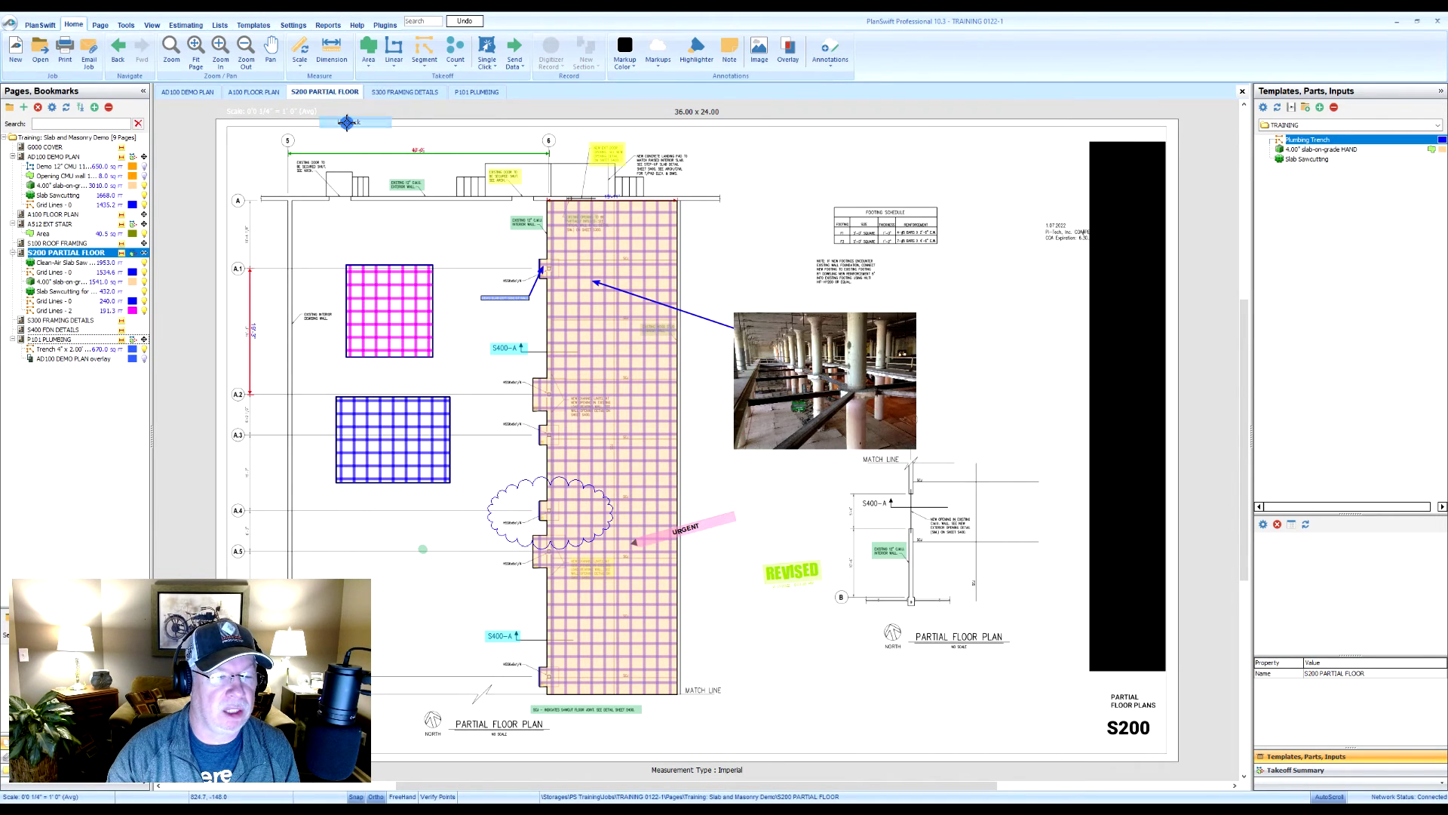
pyautogui.click(348, 121)
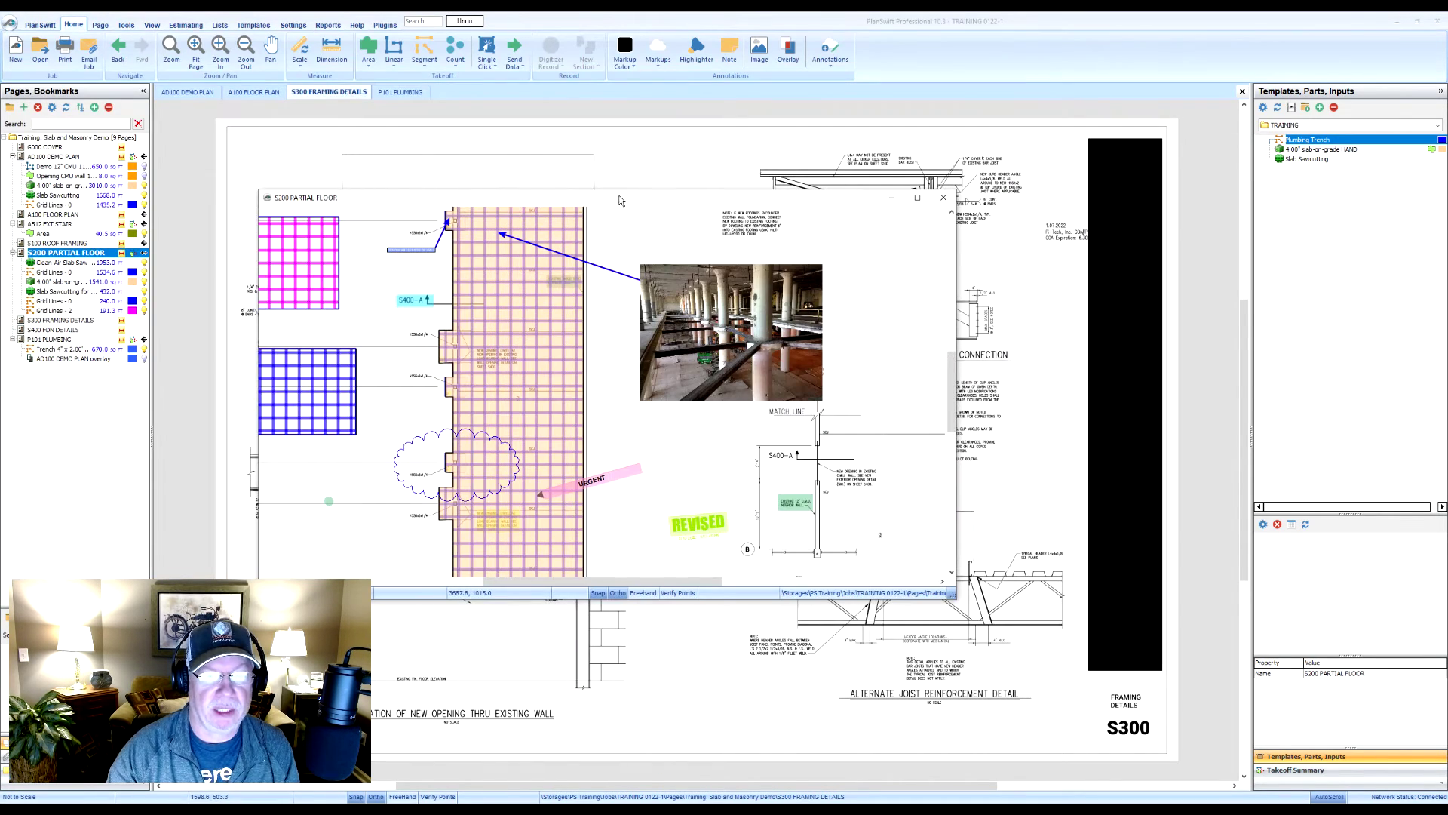
pyautogui.moveTo(620, 198); pyautogui.dragTo(688, 244)
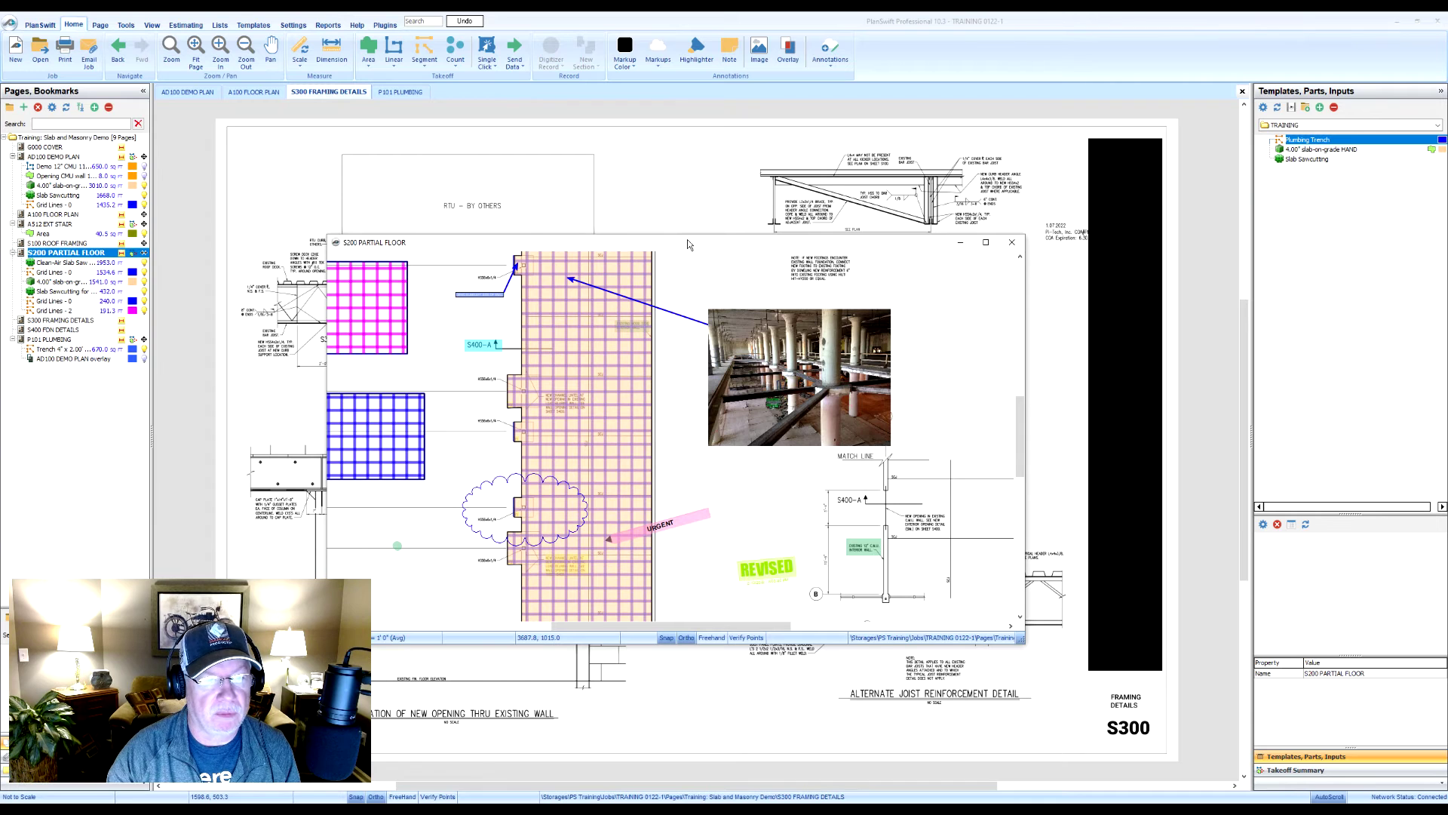
pyautogui.moveTo(688, 243); pyautogui.dragTo(524, 252)
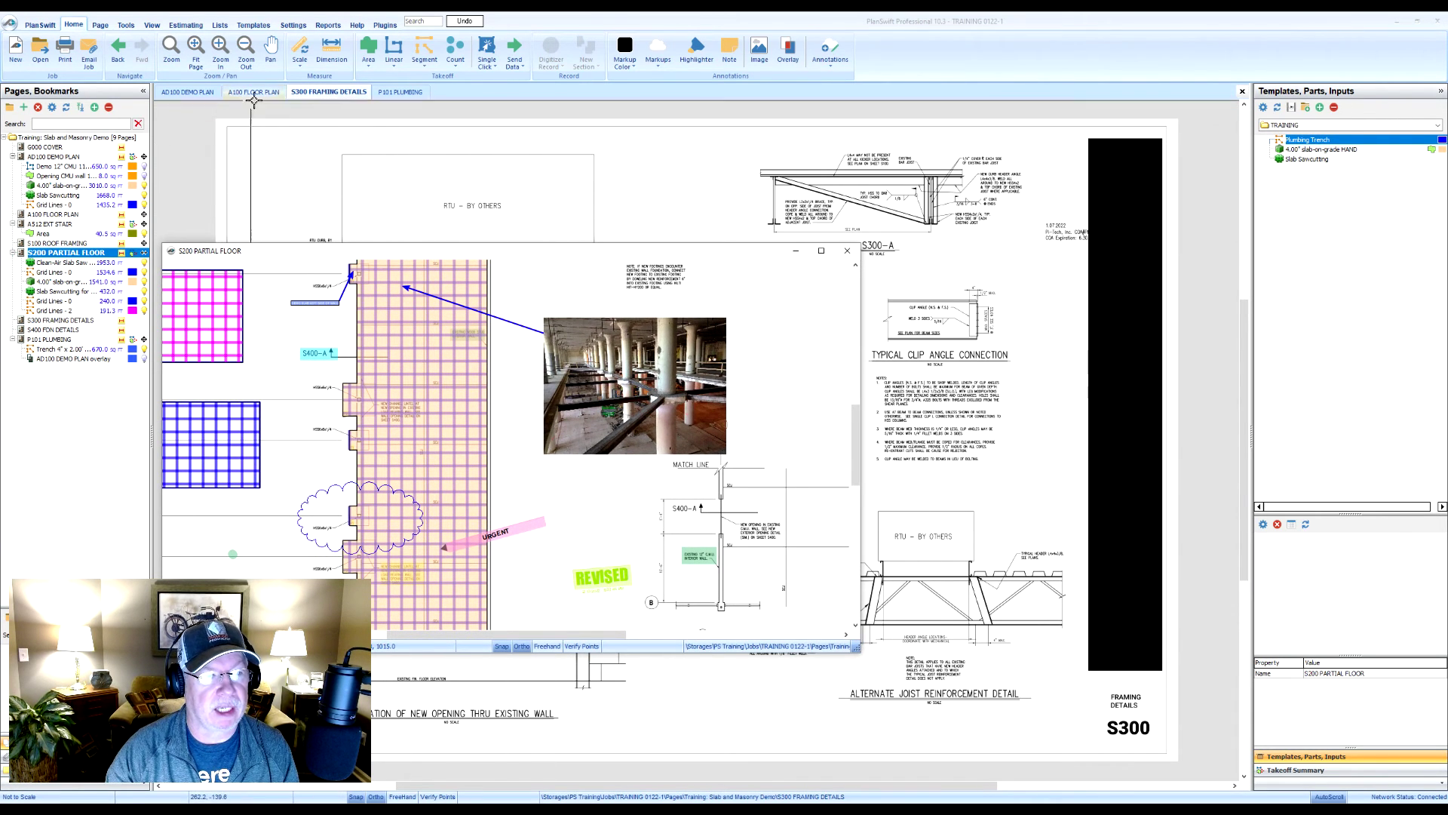
pyautogui.click(254, 91)
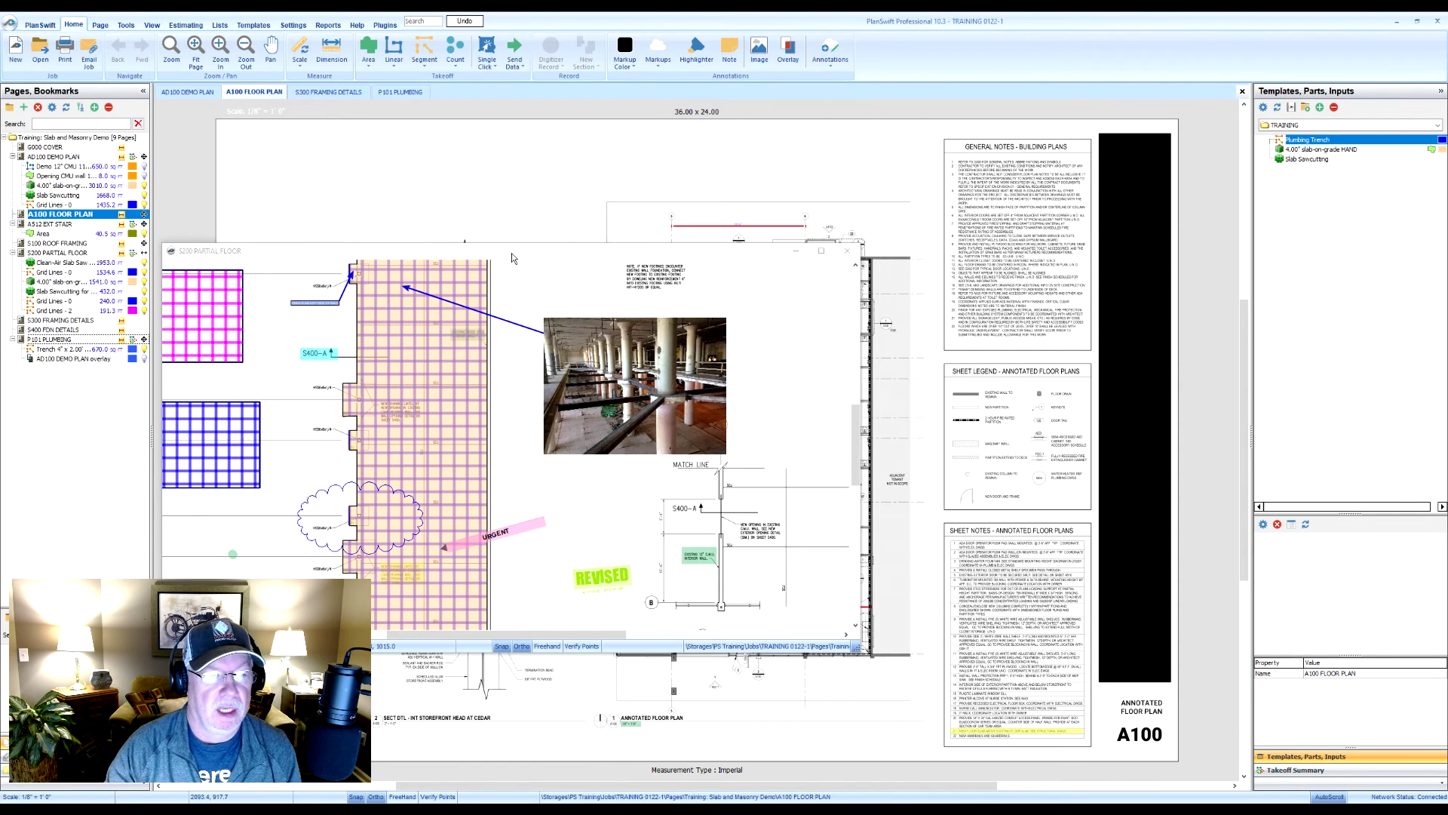
pyautogui.moveTo(520, 254); pyautogui.dragTo(533, 151)
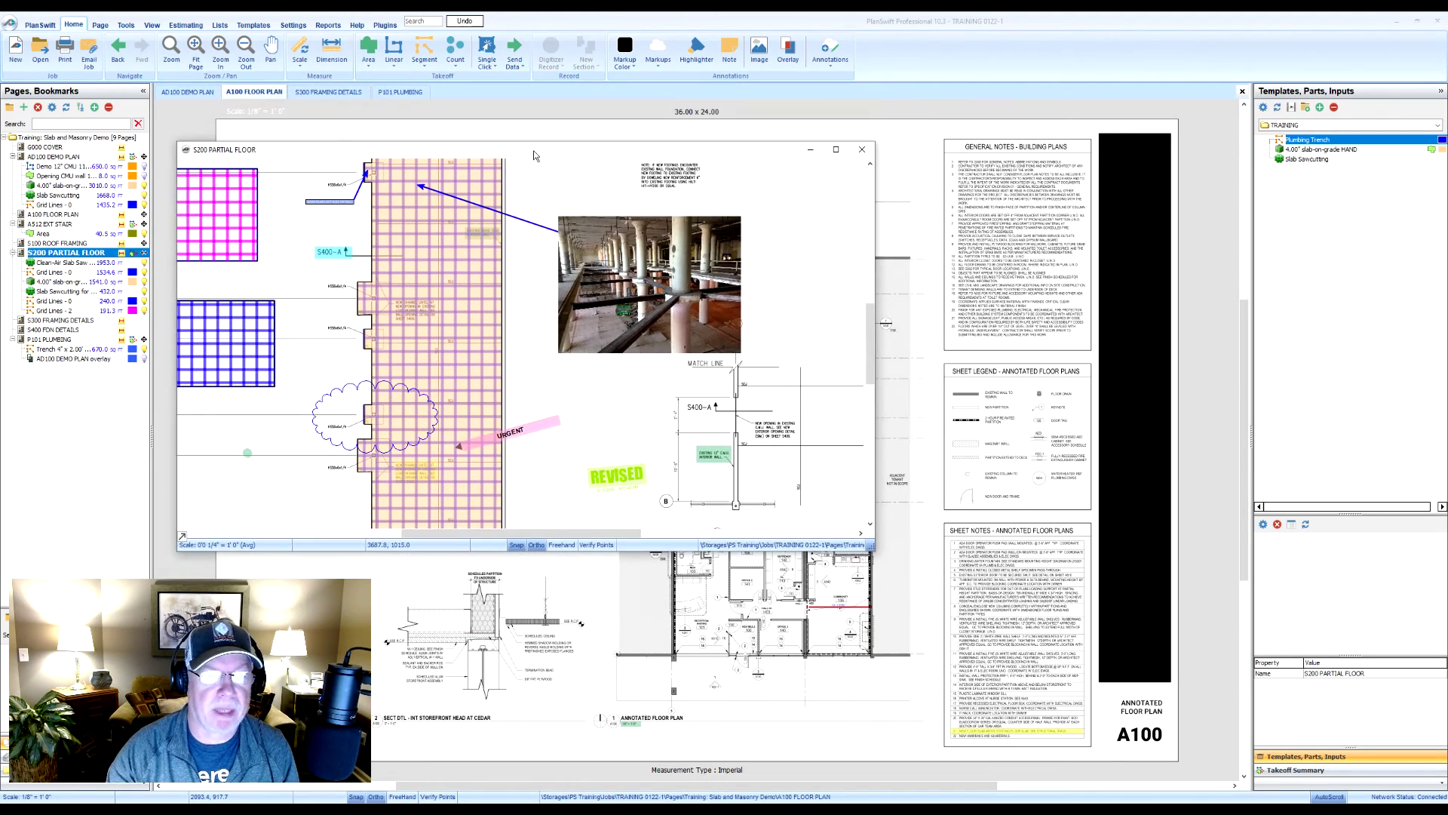
# - Re-dock the floating S200 window as a tab and close the S300 FRAMING DETAILS tab
pyautogui.click(863, 151)
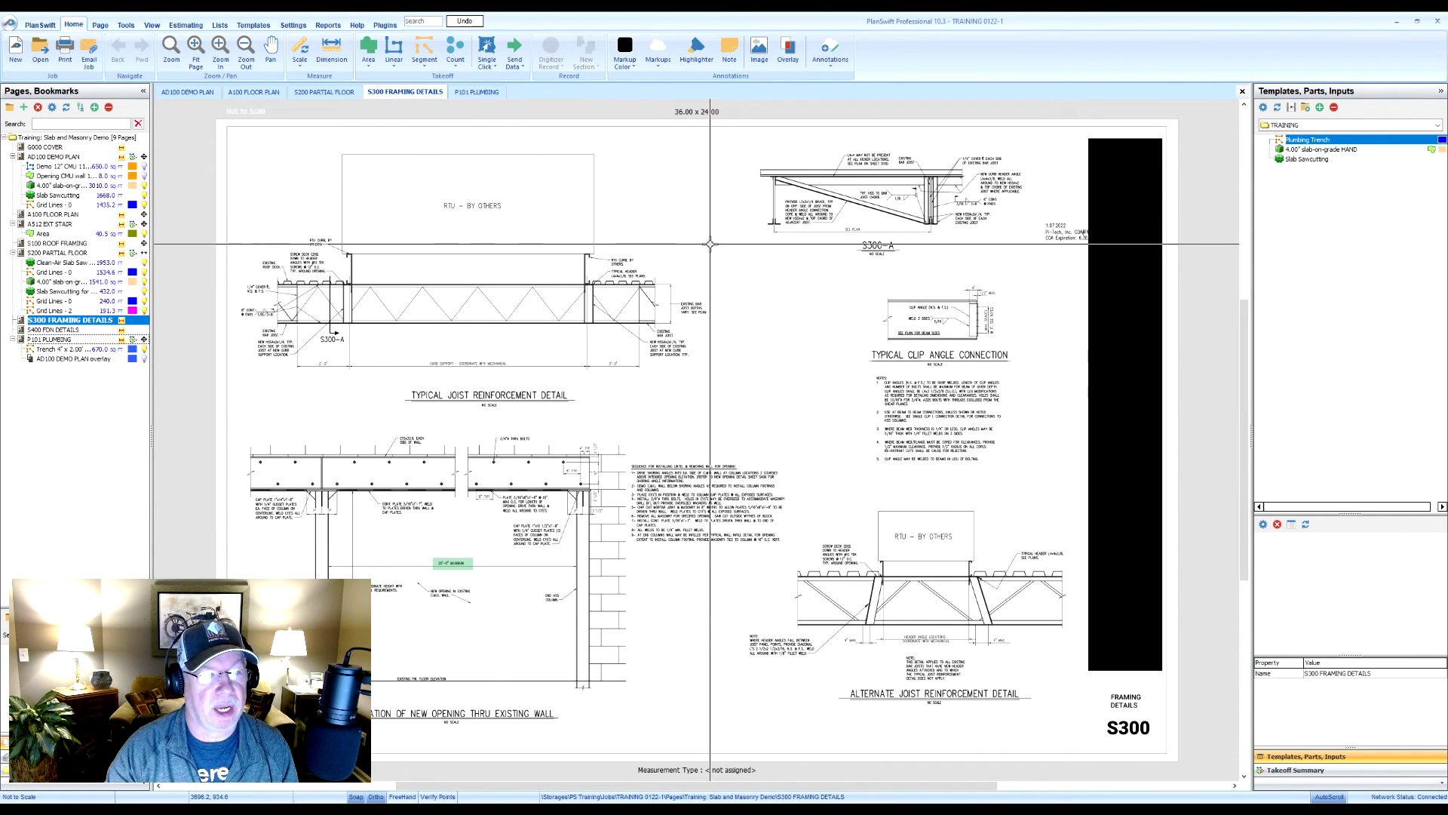
pyautogui.rightClick(409, 93)
pyautogui.click(442, 107)
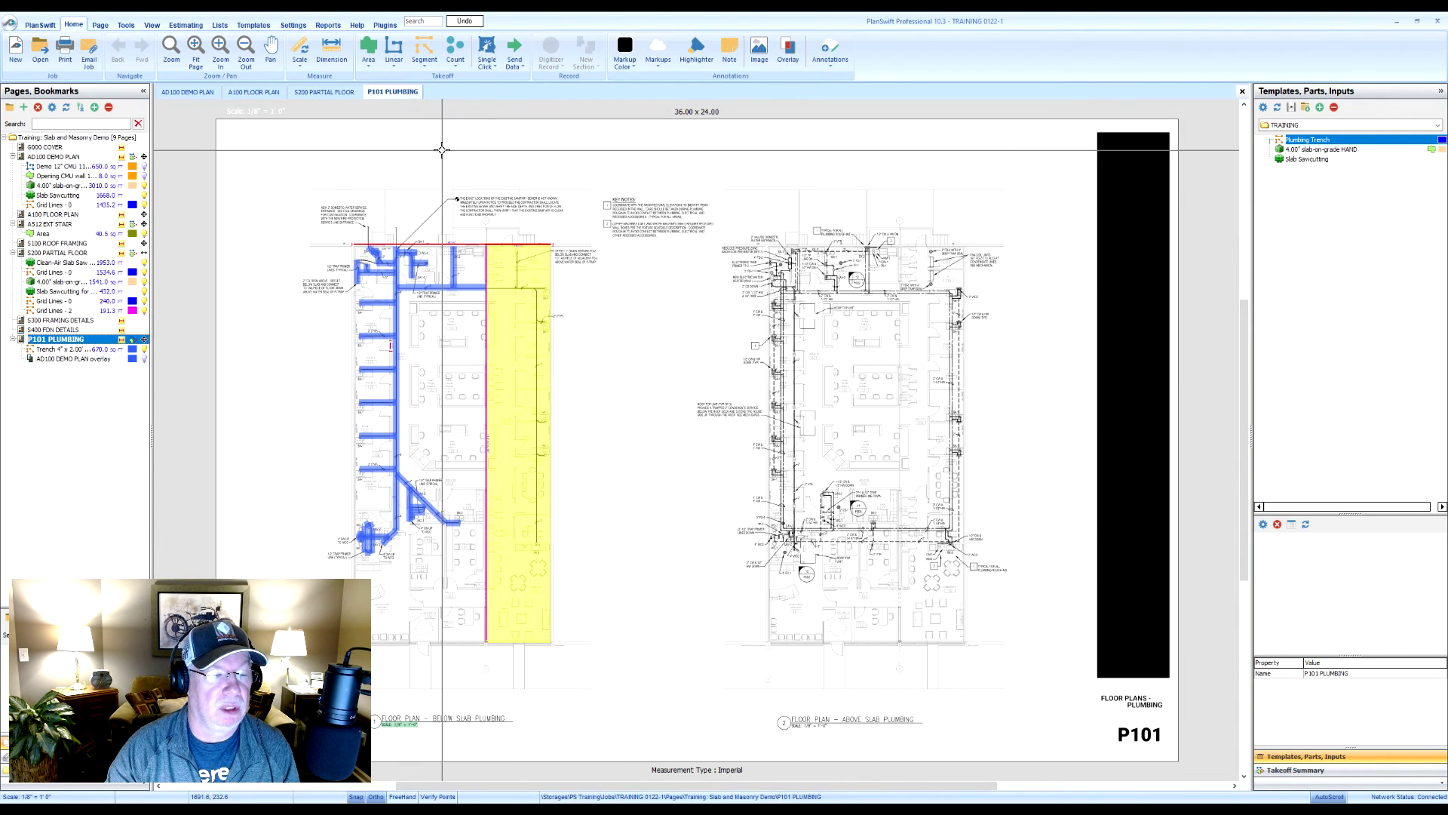